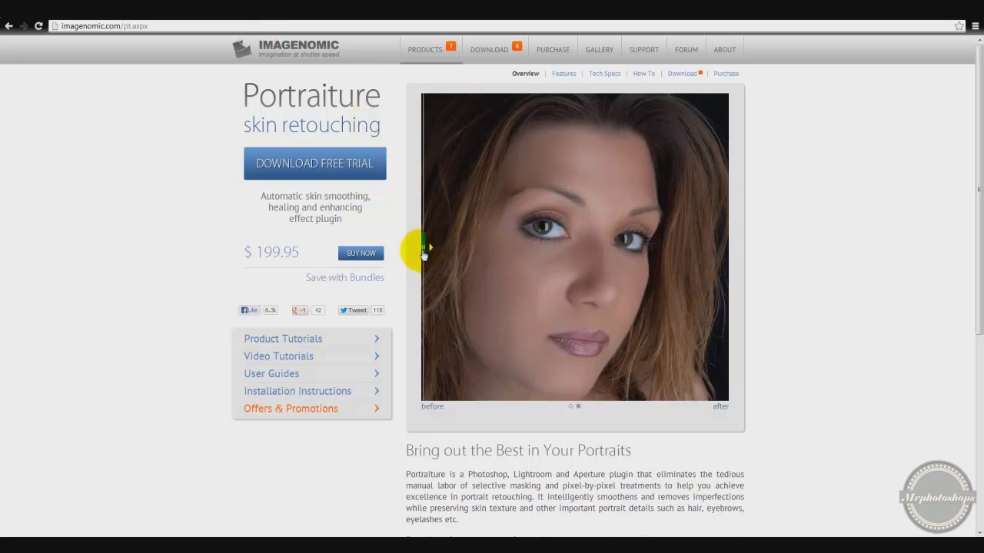
Compare before and after on both sample portraits, ending on the blemished woman fully retouched
{"action": "left_click_drag", "start_coordinate": [424, 254], "coordinate": [731, 266]}
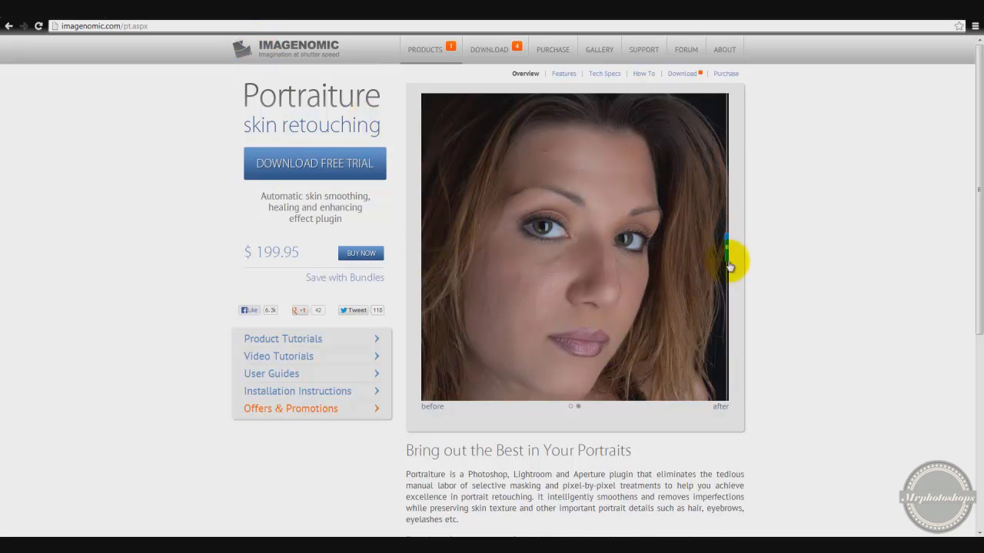
{"action": "left_click_drag", "start_coordinate": [730, 266], "coordinate": [413, 300]}
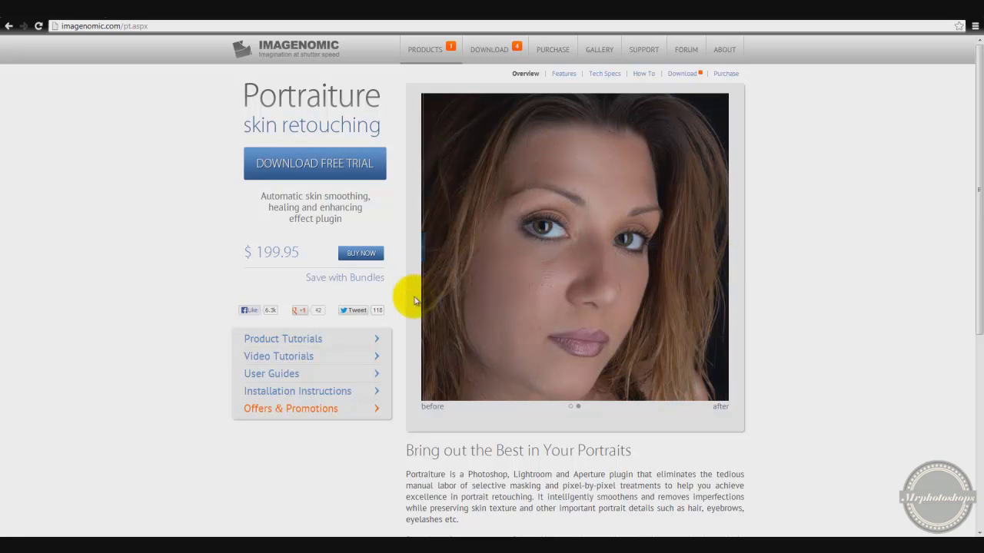
{"action": "left_click", "coordinate": [570, 407]}
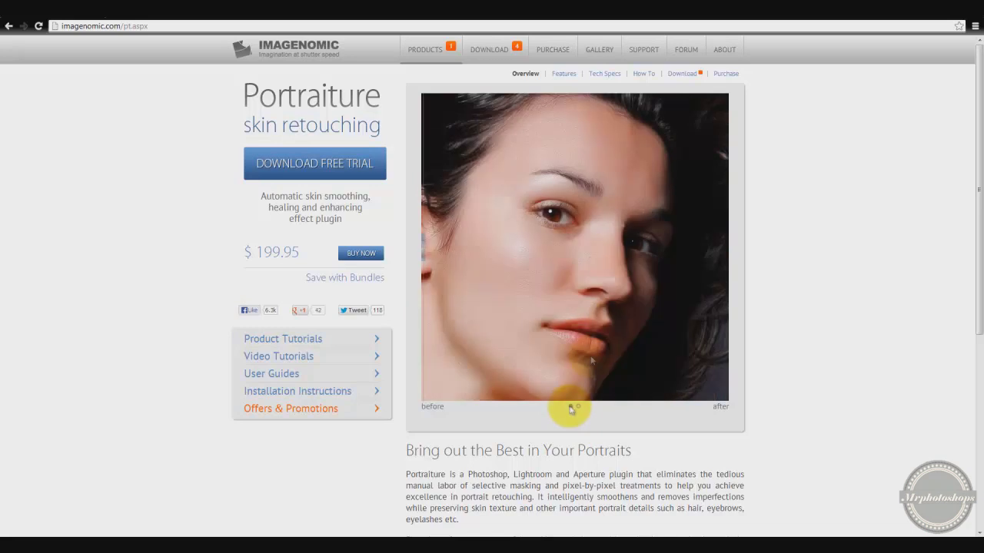
{"action": "mouse_move", "coordinate": [425, 251]}
{"action": "left_mouse_down"}
{"action": "mouse_move", "coordinate": [648, 241]}
{"action": "mouse_move", "coordinate": [740, 250]}
{"action": "left_mouse_up"}
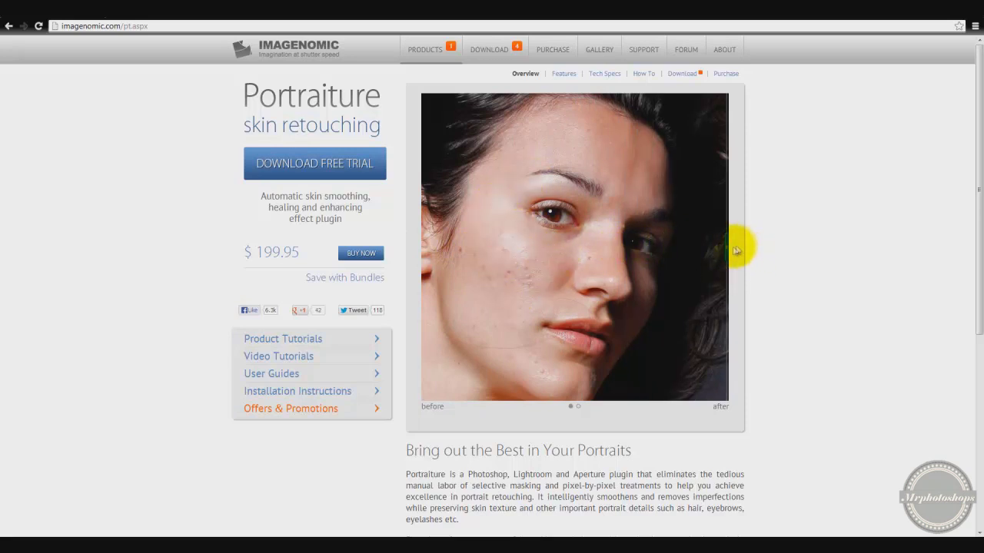
{"action": "left_click_drag", "start_coordinate": [736, 249], "coordinate": [374, 274]}
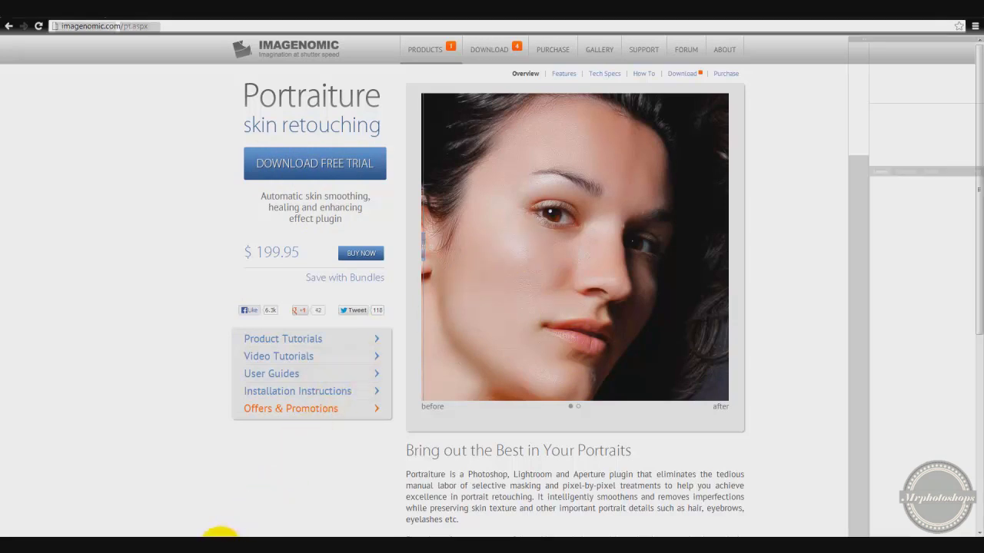
In Photoshop, run Filter > Imagenomic > Portraiture on the woman's portrait
{"action": "left_click", "coordinate": [223, 535]}
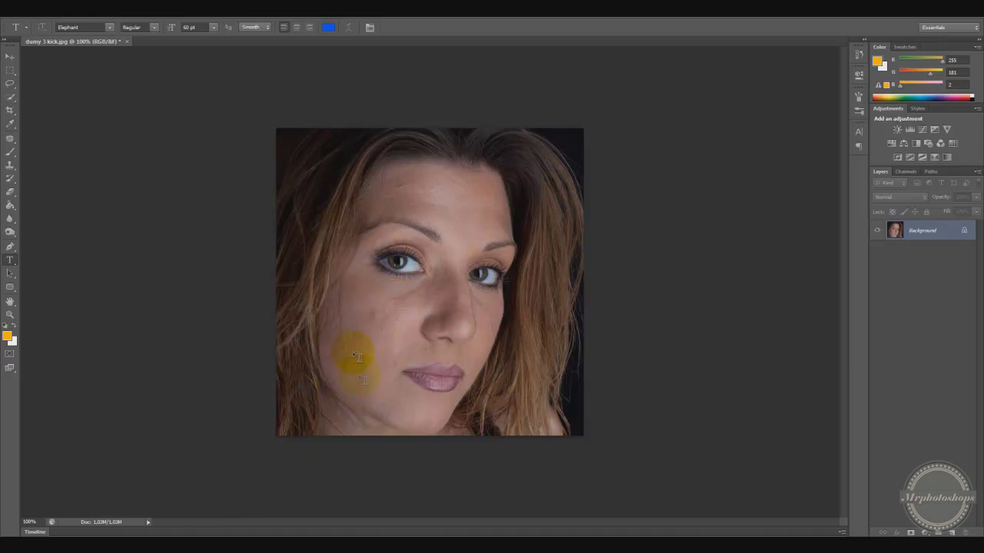
{"action": "left_click", "coordinate": [165, 16]}
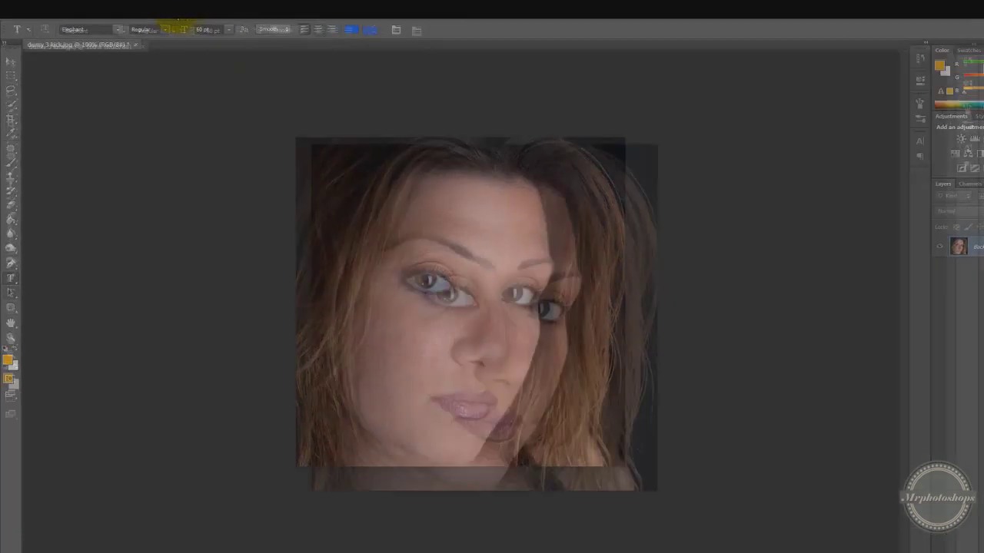
{"action": "mouse_move", "coordinate": [341, 427]}
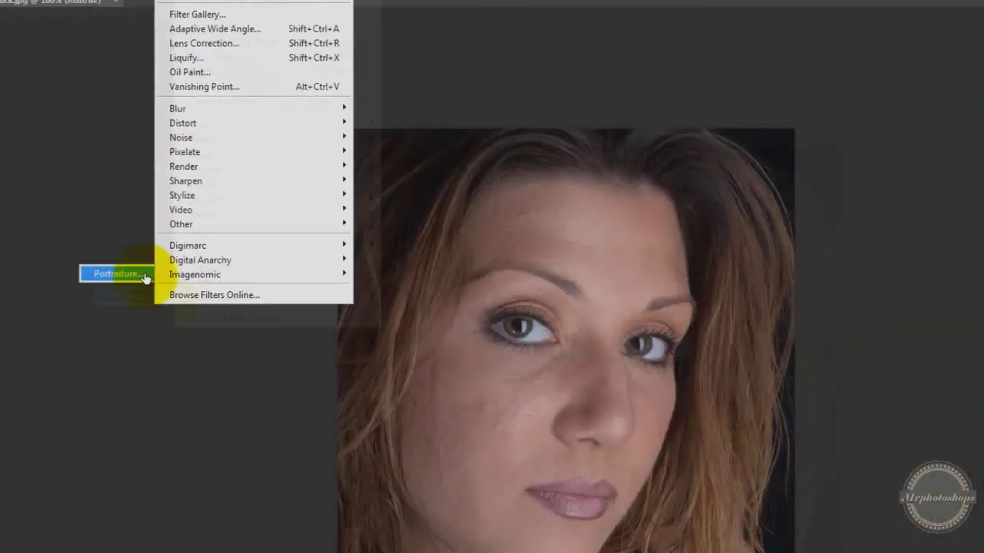
{"action": "left_click", "coordinate": [277, 429]}
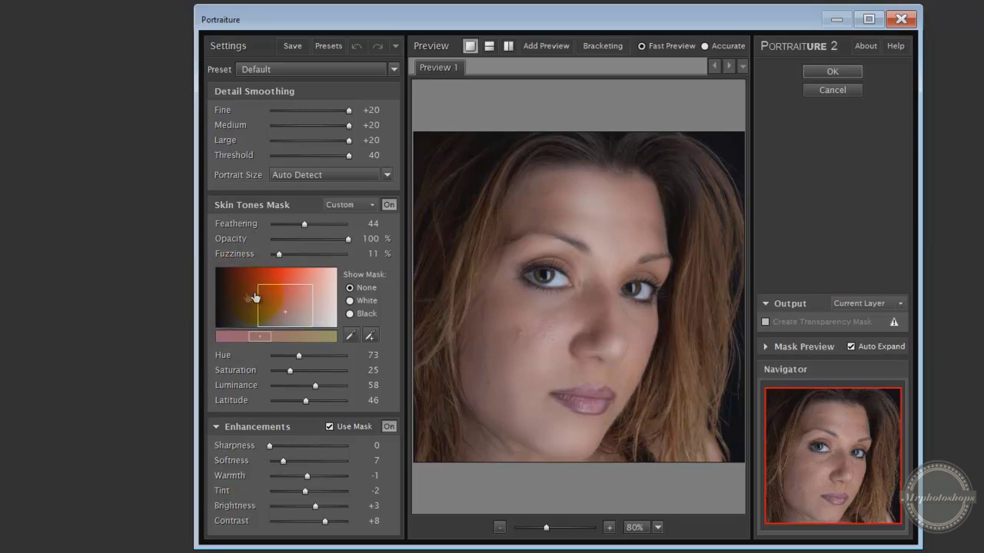
Sample the skin tones mask colour from her cheek with the eyedropper
{"action": "left_click_drag", "start_coordinate": [275, 314], "coordinate": [193, 308]}
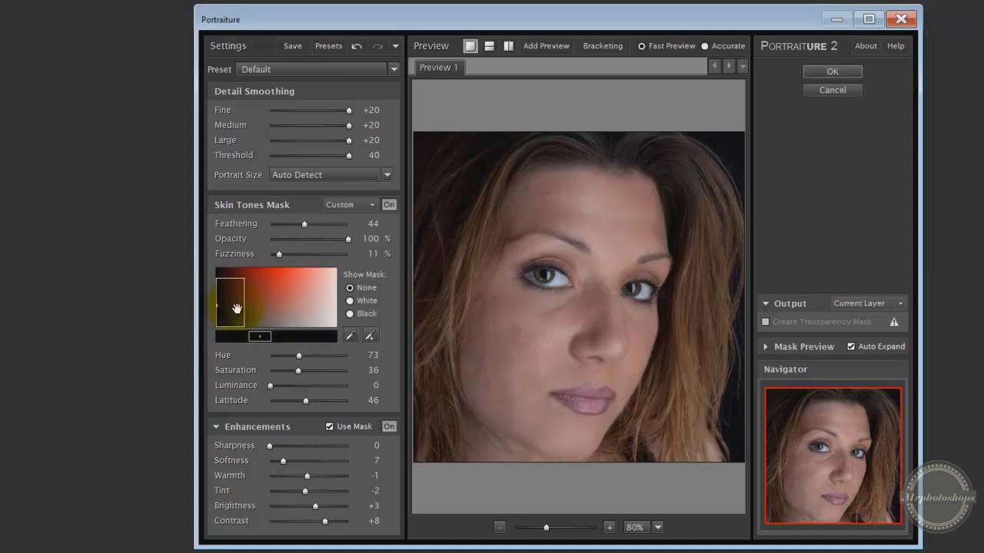
{"action": "left_click_drag", "start_coordinate": [228, 310], "coordinate": [298, 311]}
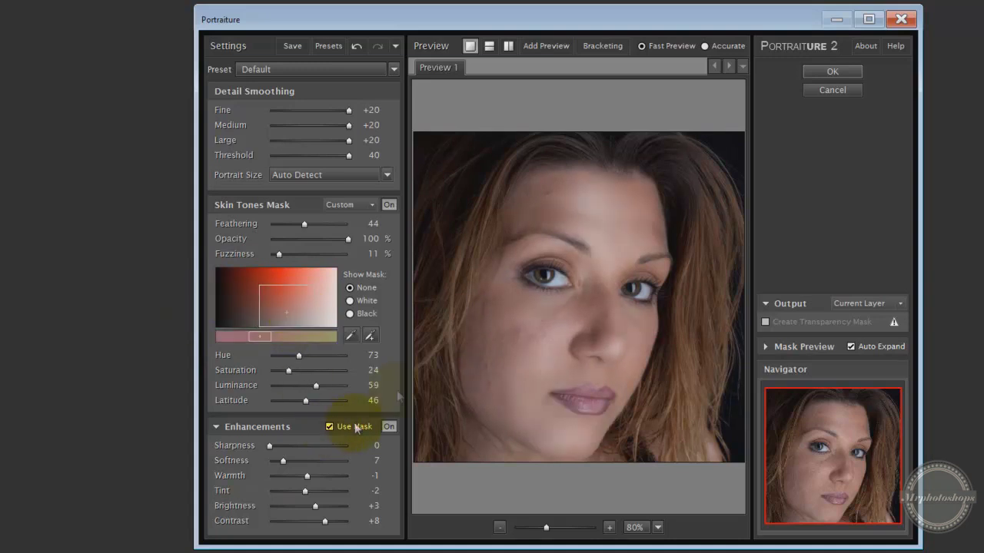
{"action": "left_click", "coordinate": [350, 336]}
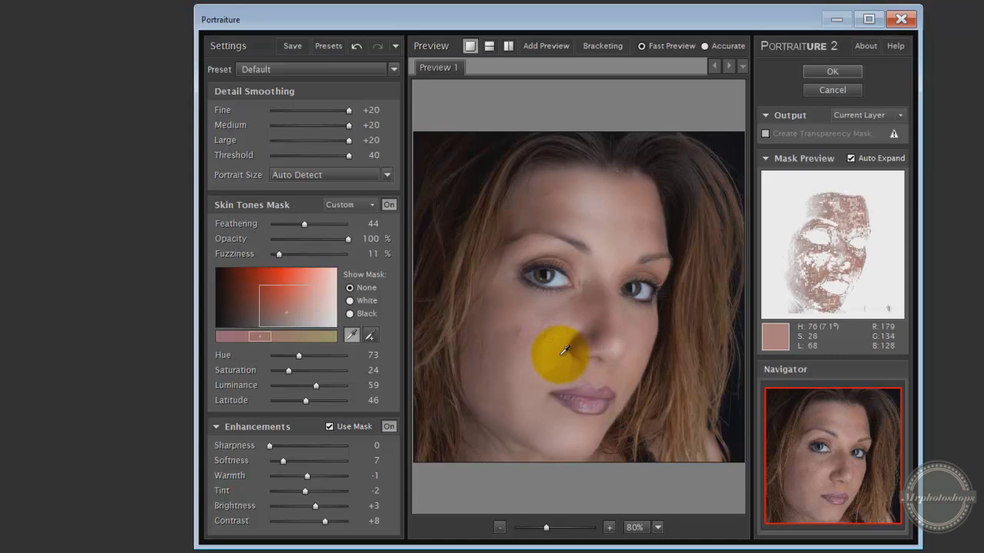
{"action": "left_click", "coordinate": [564, 351]}
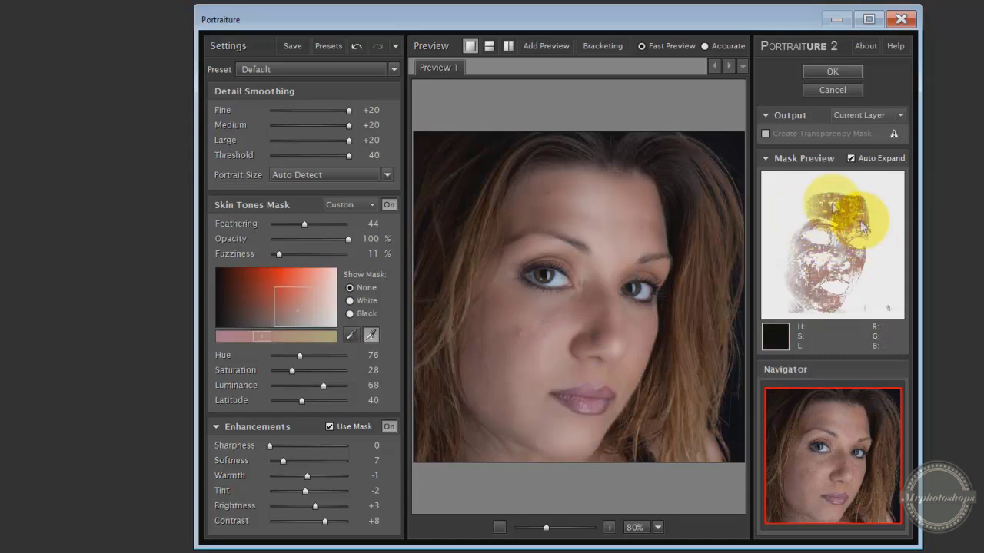
{"action": "left_click", "coordinate": [370, 336]}
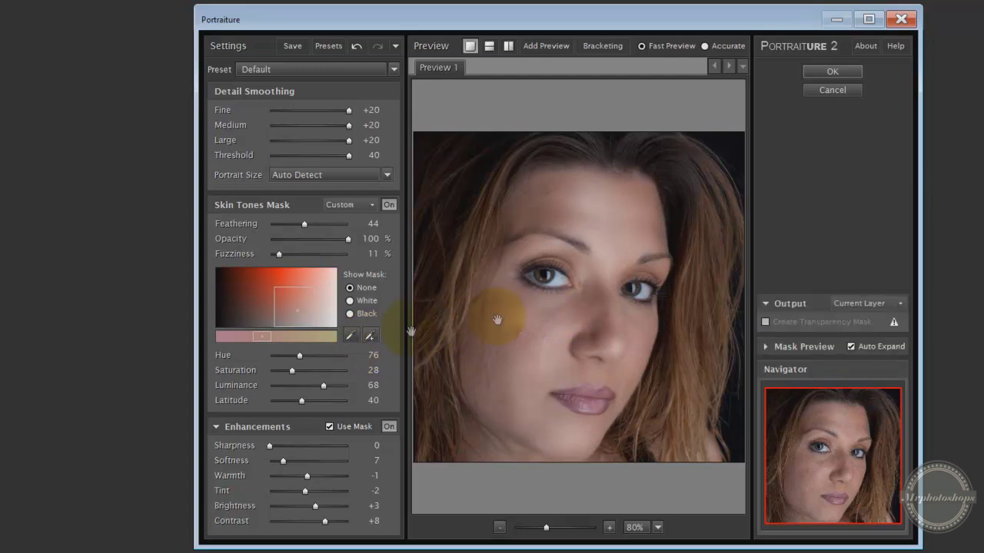
{"action": "left_click", "coordinate": [371, 334]}
{"action": "left_click_drag", "start_coordinate": [548, 306], "coordinate": [558, 300]}
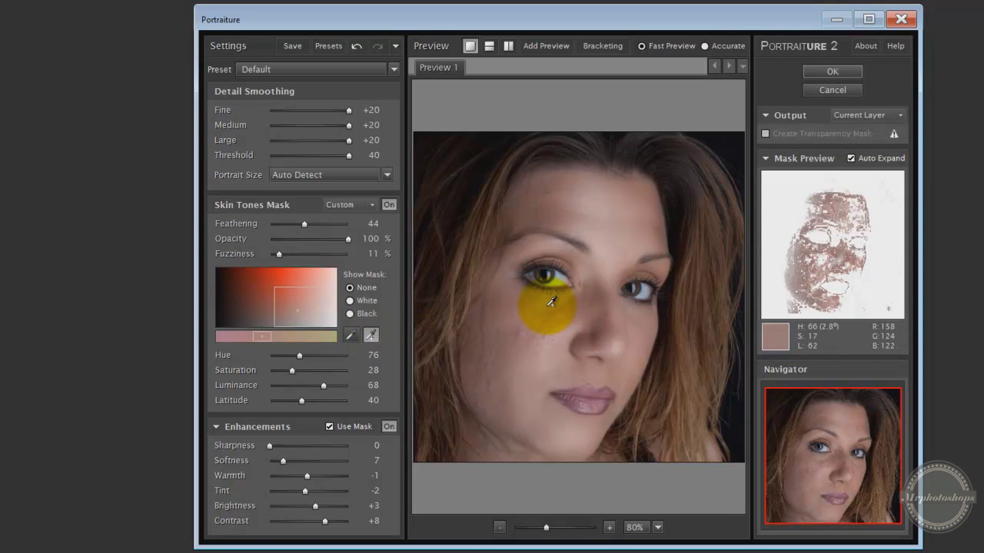
{"action": "left_click_drag", "start_coordinate": [558, 302], "coordinate": [538, 318]}
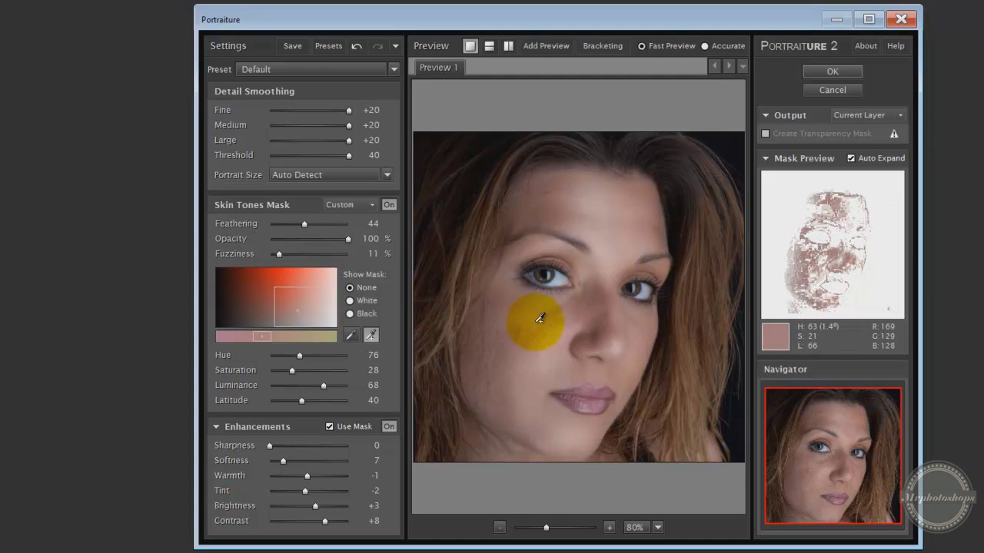
{"action": "mouse_move", "coordinate": [540, 318]}
{"action": "left_mouse_down"}
{"action": "mouse_move", "coordinate": [433, 340]}
{"action": "mouse_move", "coordinate": [823, 187]}
{"action": "mouse_move", "coordinate": [500, 377]}
{"action": "mouse_move", "coordinate": [462, 352]}
{"action": "mouse_move", "coordinate": [551, 344]}
{"action": "mouse_move", "coordinate": [830, 241]}
{"action": "mouse_move", "coordinate": [804, 231]}
{"action": "mouse_move", "coordinate": [837, 281]}
{"action": "mouse_move", "coordinate": [634, 206]}
{"action": "mouse_move", "coordinate": [274, 439]}
{"action": "mouse_move", "coordinate": [275, 376]}
{"action": "left_mouse_up"}
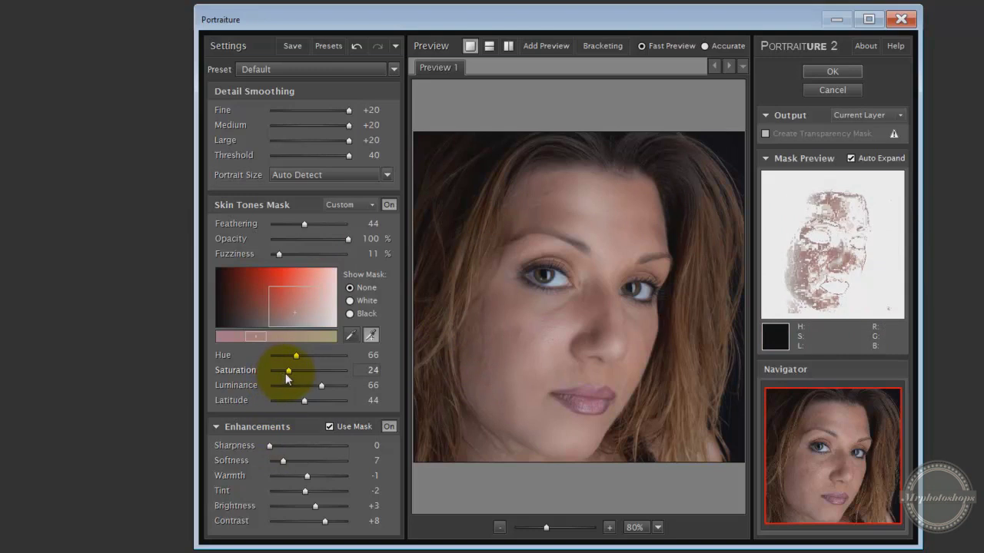
Fine-tune the mask sliders to Saturation 31 and Luminance 47
{"action": "mouse_move", "coordinate": [285, 372]}
{"action": "left_mouse_down"}
{"action": "mouse_move", "coordinate": [299, 377]}
{"action": "mouse_move", "coordinate": [290, 374]}
{"action": "left_mouse_up"}
{"action": "left_click_drag", "start_coordinate": [476, 341], "coordinate": [846, 288]}
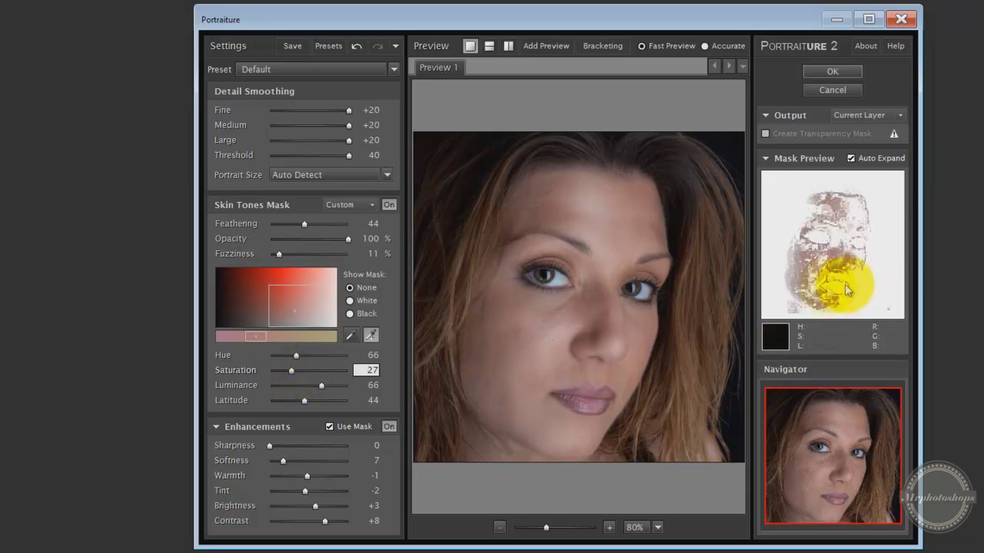
{"action": "mouse_move", "coordinate": [288, 370]}
{"action": "left_mouse_down"}
{"action": "mouse_move", "coordinate": [311, 377]}
{"action": "mouse_move", "coordinate": [295, 372]}
{"action": "mouse_move", "coordinate": [306, 386]}
{"action": "left_mouse_up"}
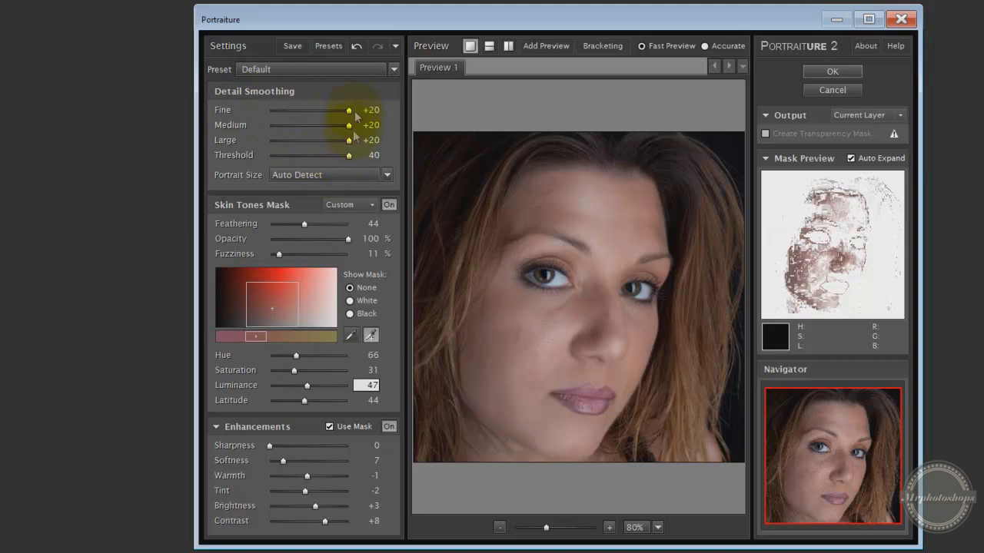
Set Threshold 40, then Softness 24, Tint -2 and Sharpness 11 in Enhancements
{"action": "mouse_move", "coordinate": [347, 156]}
{"action": "left_mouse_down"}
{"action": "mouse_move", "coordinate": [316, 160]}
{"action": "mouse_move", "coordinate": [362, 156]}
{"action": "left_mouse_up"}
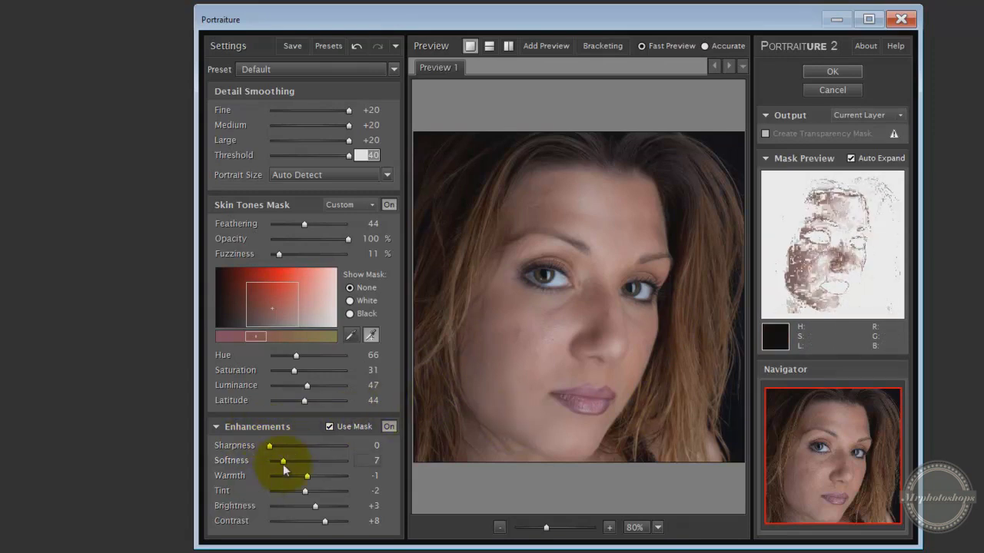
{"action": "left_click_drag", "start_coordinate": [281, 461], "coordinate": [342, 462]}
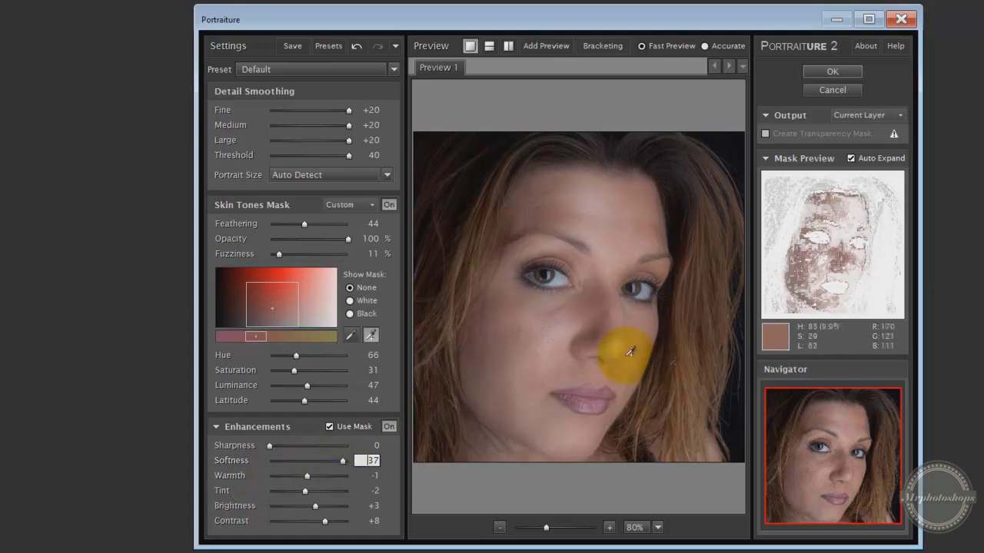
{"action": "mouse_move", "coordinate": [343, 462]}
{"action": "left_mouse_down"}
{"action": "mouse_move", "coordinate": [291, 465]}
{"action": "mouse_move", "coordinate": [304, 460]}
{"action": "left_mouse_up"}
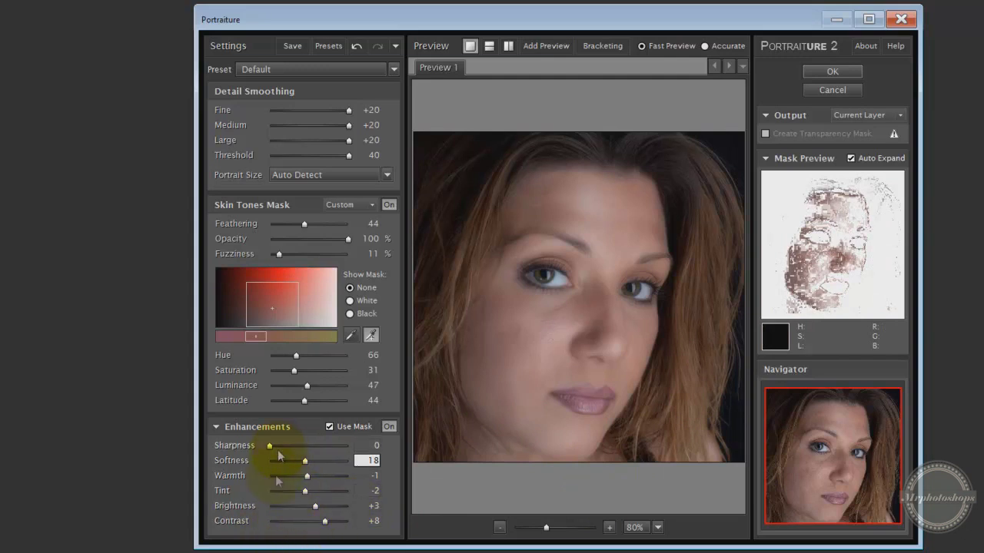
{"action": "mouse_move", "coordinate": [306, 491]}
{"action": "left_mouse_down"}
{"action": "mouse_move", "coordinate": [316, 491]}
{"action": "mouse_move", "coordinate": [305, 491]}
{"action": "left_mouse_up"}
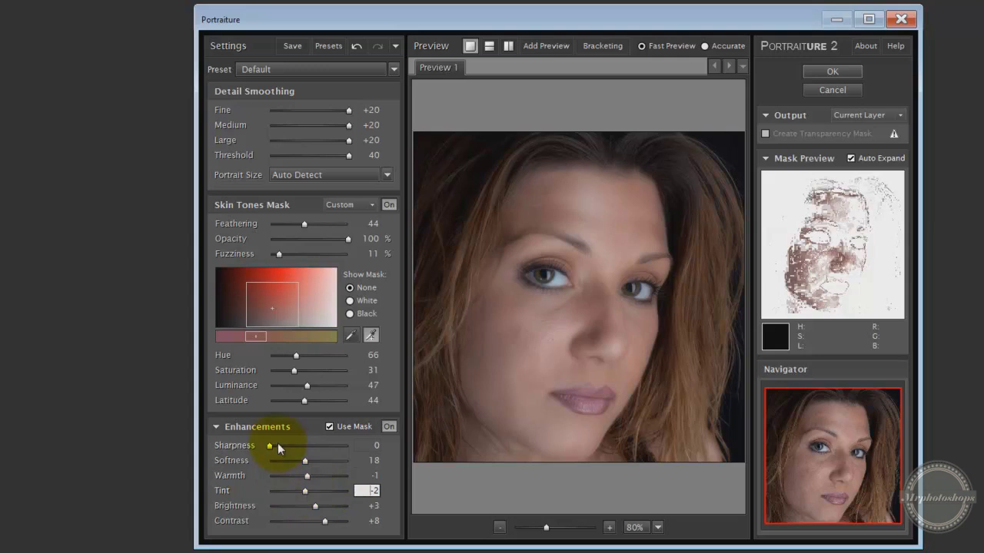
{"action": "left_click_drag", "start_coordinate": [269, 446], "coordinate": [293, 447]}
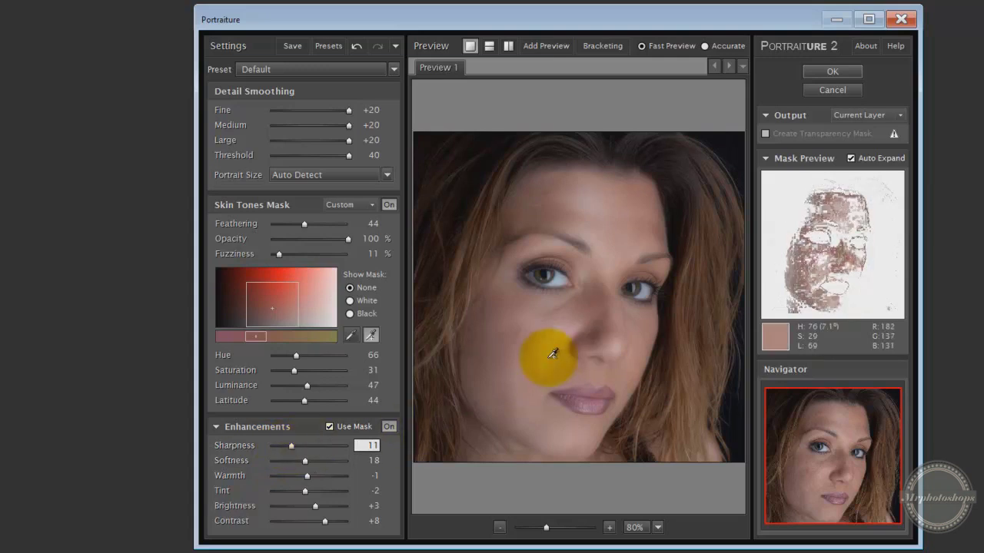
{"action": "left_click_drag", "start_coordinate": [305, 462], "coordinate": [318, 465]}
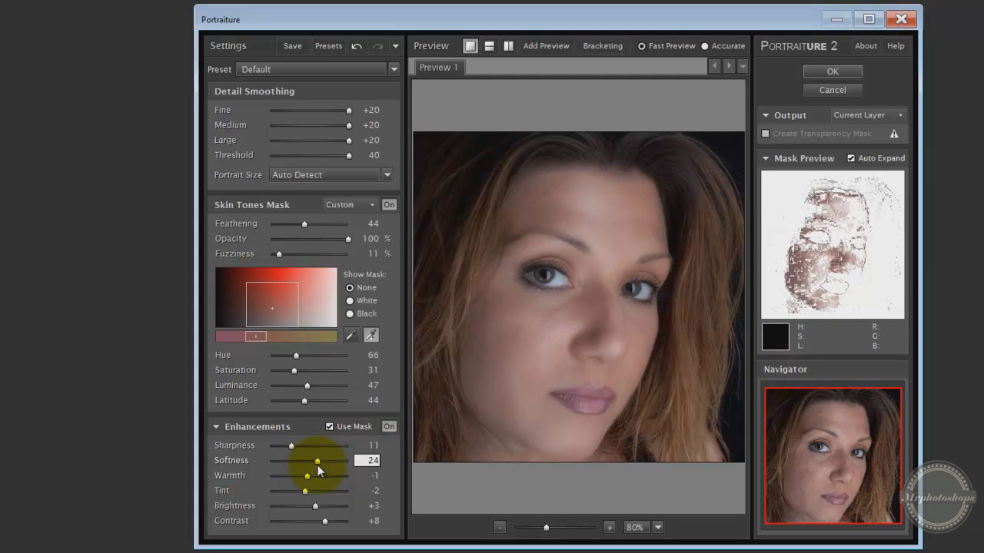
Apply the Portraiture smoothing and switch to the Patch tool
{"action": "left_click", "coordinate": [856, 75]}
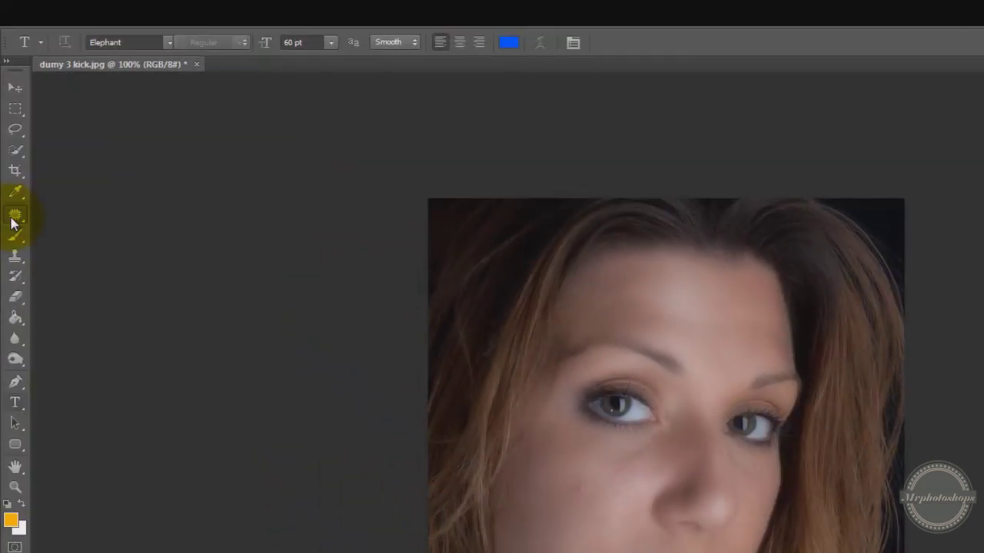
{"action": "left_click", "coordinate": [16, 216]}
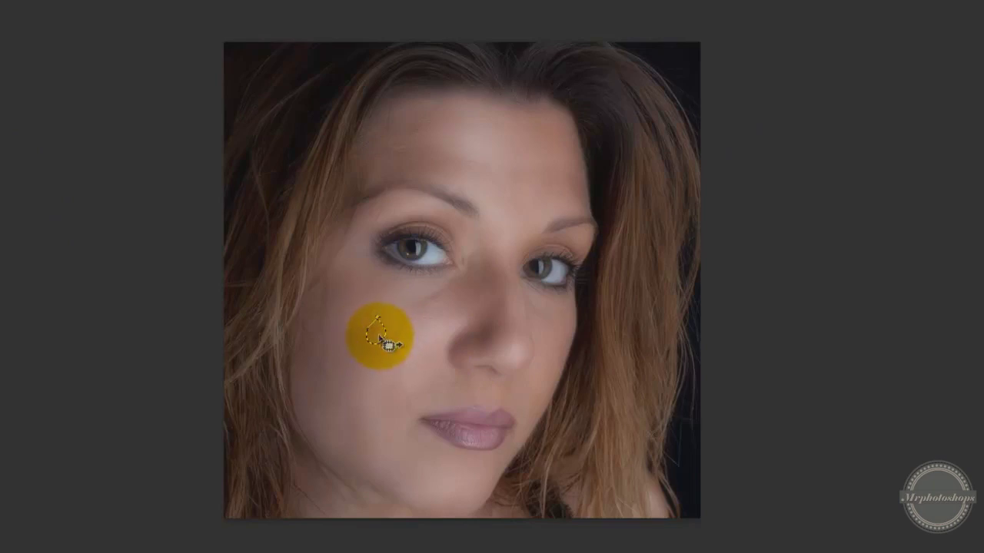
Patch the blemishes on the cheek and left jaw with nearby clean skin
{"action": "left_click_drag", "start_coordinate": [377, 317], "coordinate": [375, 342]}
{"action": "key", "text": "ctrl+d"}
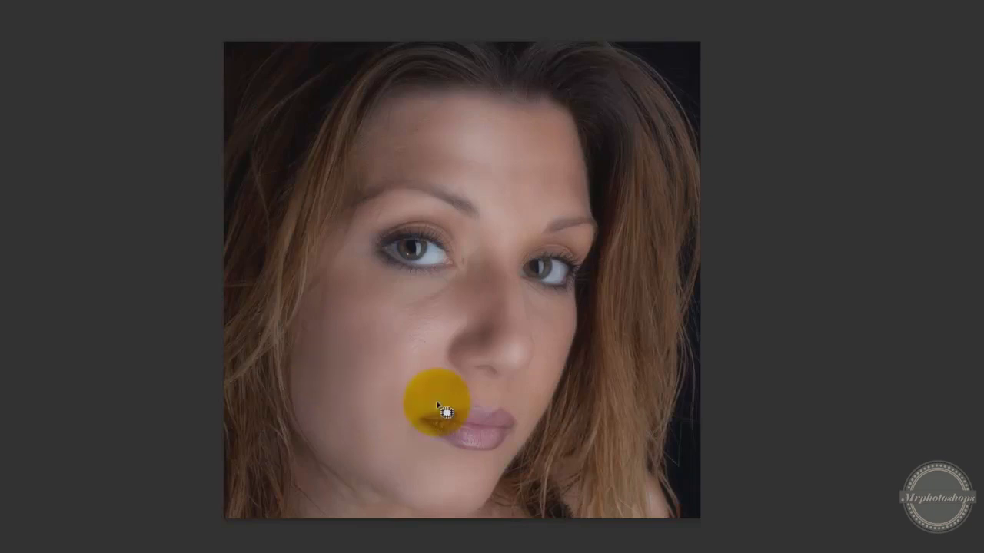
{"action": "left_click_drag", "start_coordinate": [343, 486], "coordinate": [337, 487]}
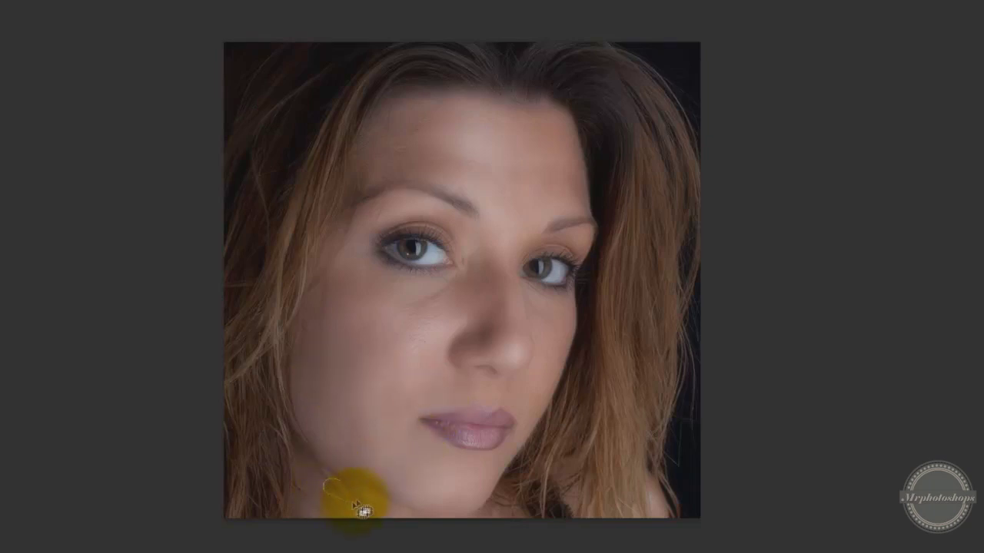
{"action": "left_click_drag", "start_coordinate": [338, 486], "coordinate": [388, 477]}
{"action": "key", "text": "ctrl+d"}
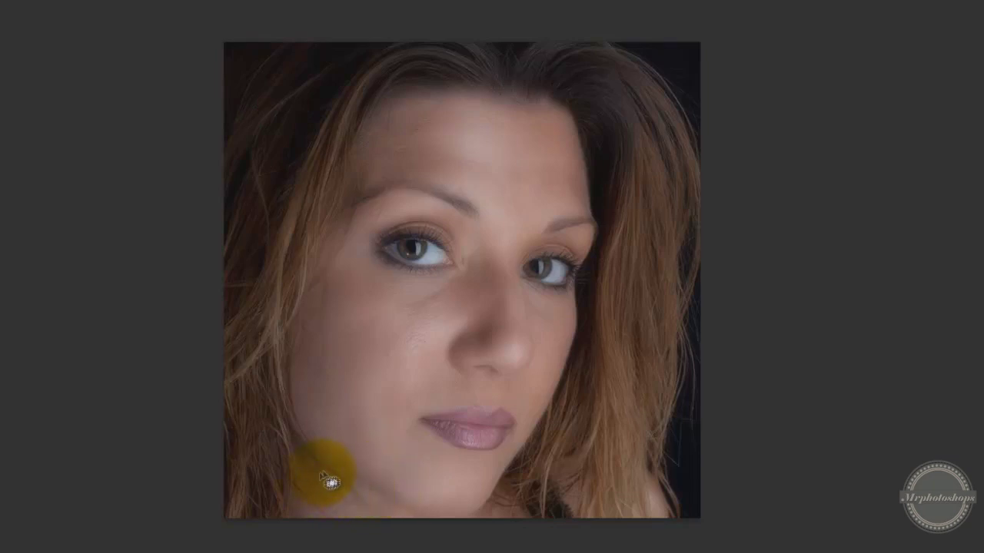
{"action": "mouse_move", "coordinate": [329, 468]}
{"action": "left_mouse_down"}
{"action": "mouse_move", "coordinate": [315, 482]}
{"action": "mouse_move", "coordinate": [329, 468]}
{"action": "left_mouse_up"}
{"action": "left_click", "coordinate": [352, 508]}
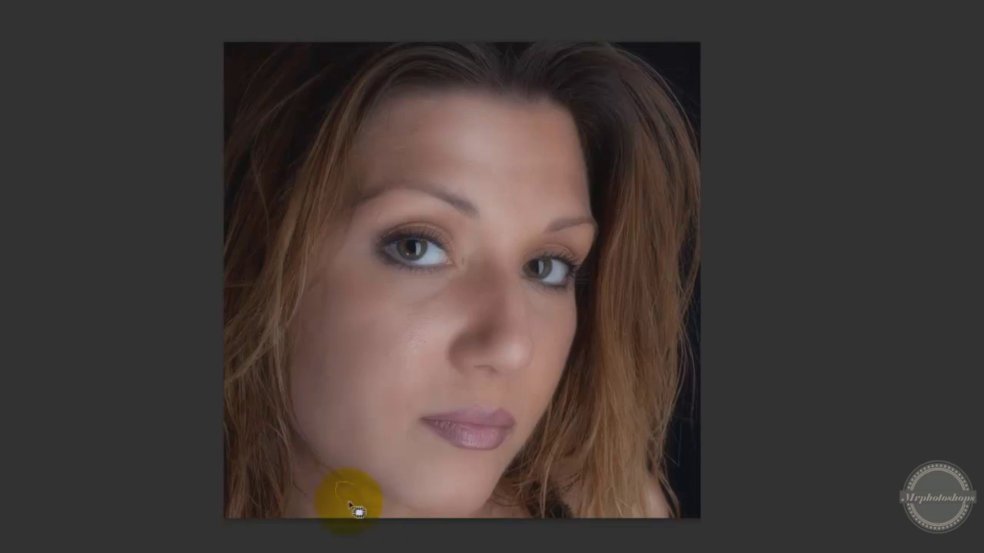
{"action": "left_click_drag", "start_coordinate": [352, 478], "coordinate": [351, 494]}
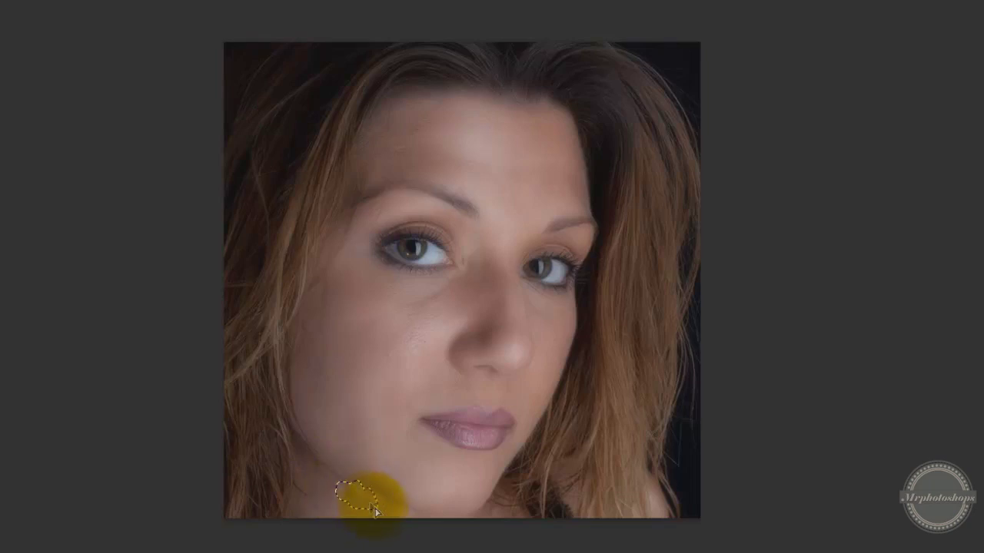
{"action": "left_click", "coordinate": [394, 485]}
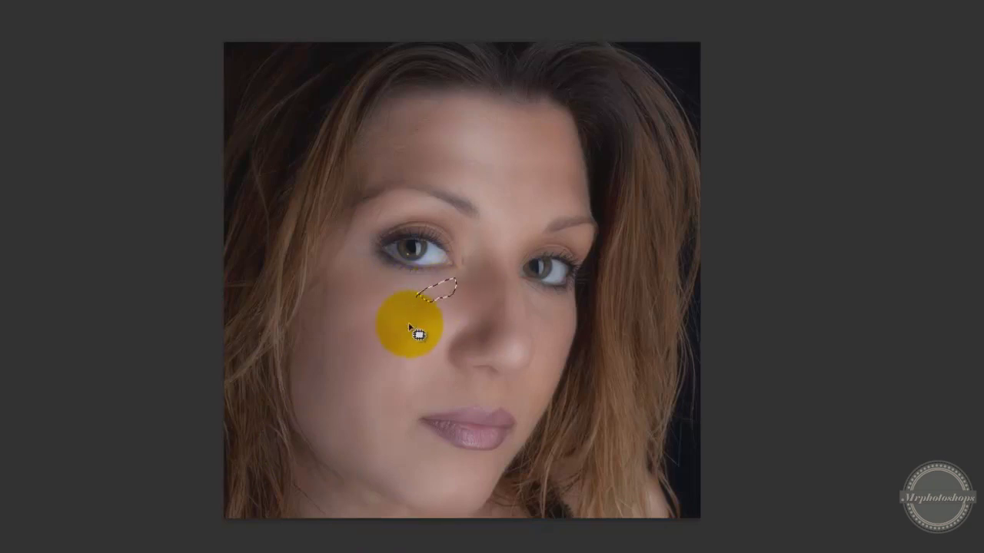
Patch the blemish under the left eye and the dark area under the right eye
{"action": "mouse_move", "coordinate": [408, 322]}
{"action": "left_mouse_down"}
{"action": "mouse_move", "coordinate": [395, 308]}
{"action": "mouse_move", "coordinate": [412, 320]}
{"action": "left_mouse_up"}
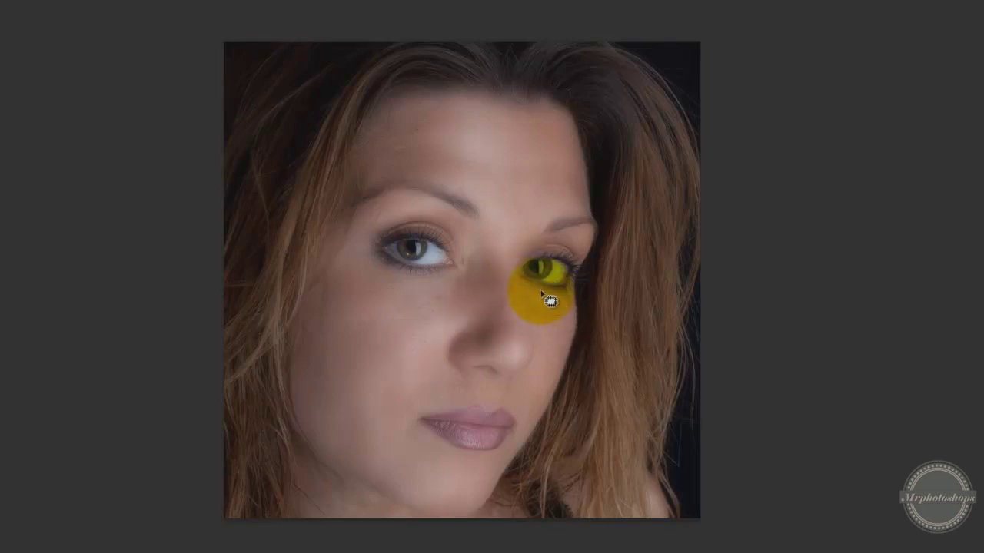
{"action": "left_click_drag", "start_coordinate": [549, 297], "coordinate": [548, 317]}
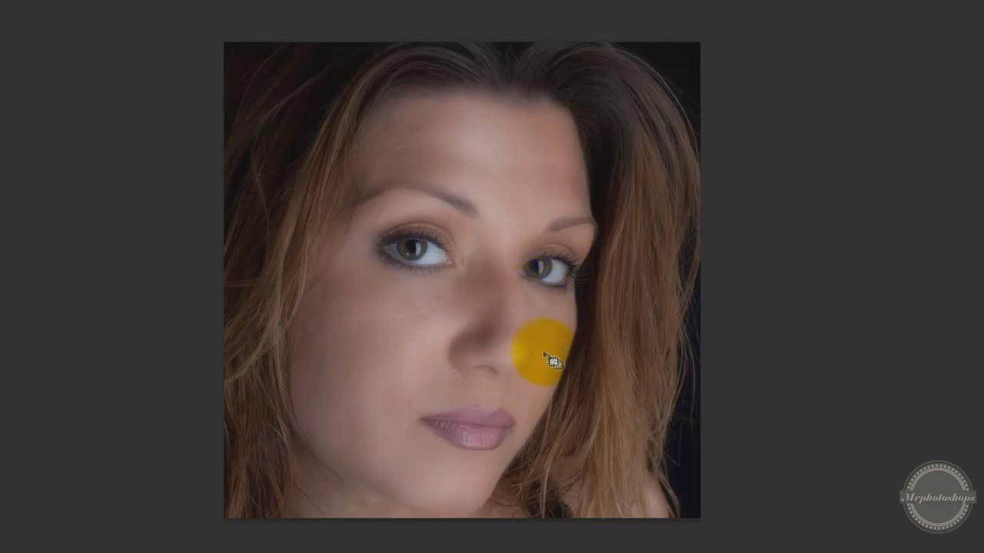
{"action": "left_click", "coordinate": [569, 320]}
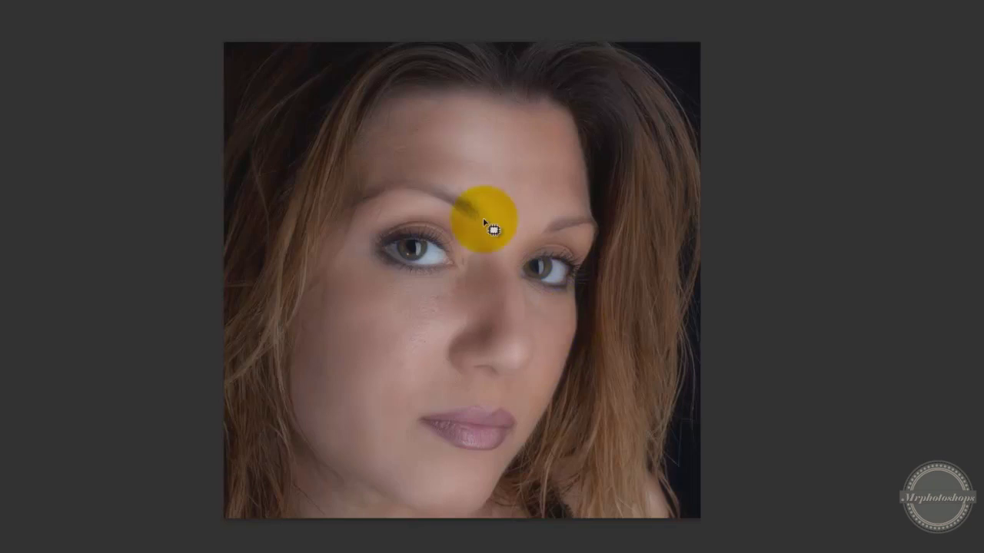